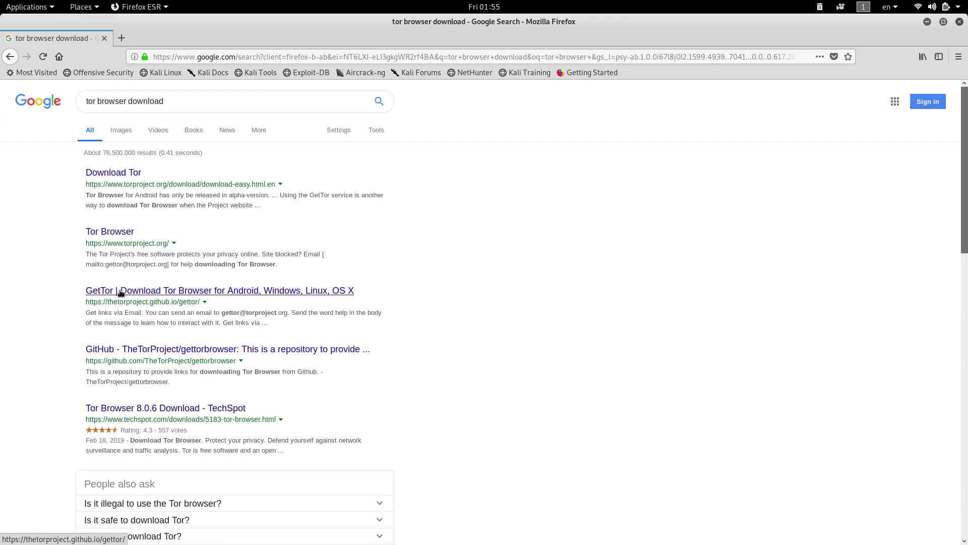
- Open the GetTor download page and save the English Tor Browser archive for Linux 64-bit
{"action": "left_click", "coordinate": [148, 292]}
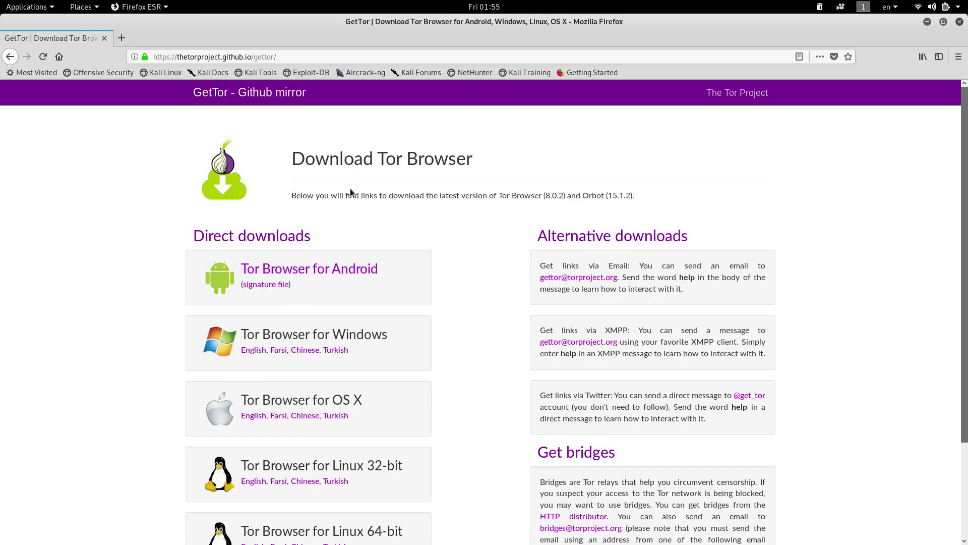
{"action": "scroll", "coordinate": [369, 432], "scroll_direction": "down", "scroll_amount": 5}
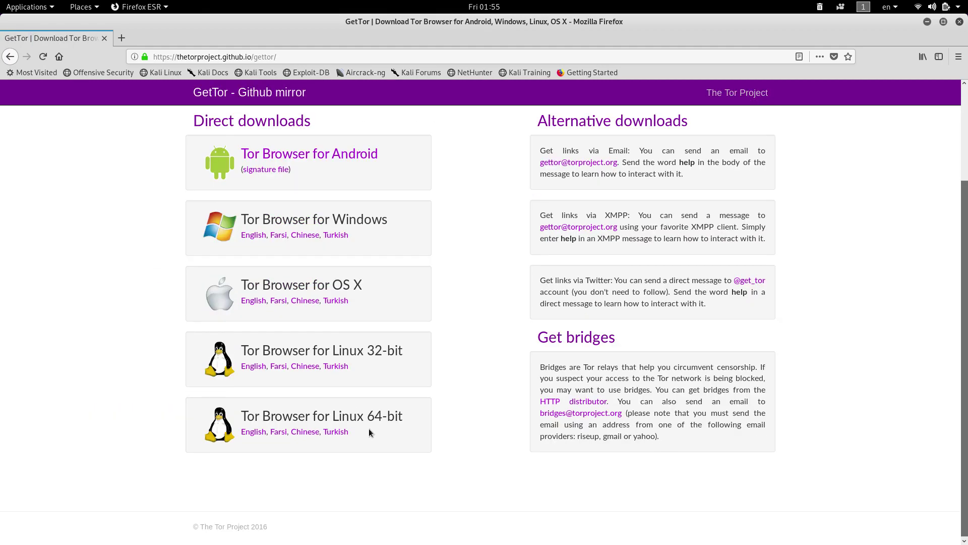
{"action": "left_click", "coordinate": [249, 435]}
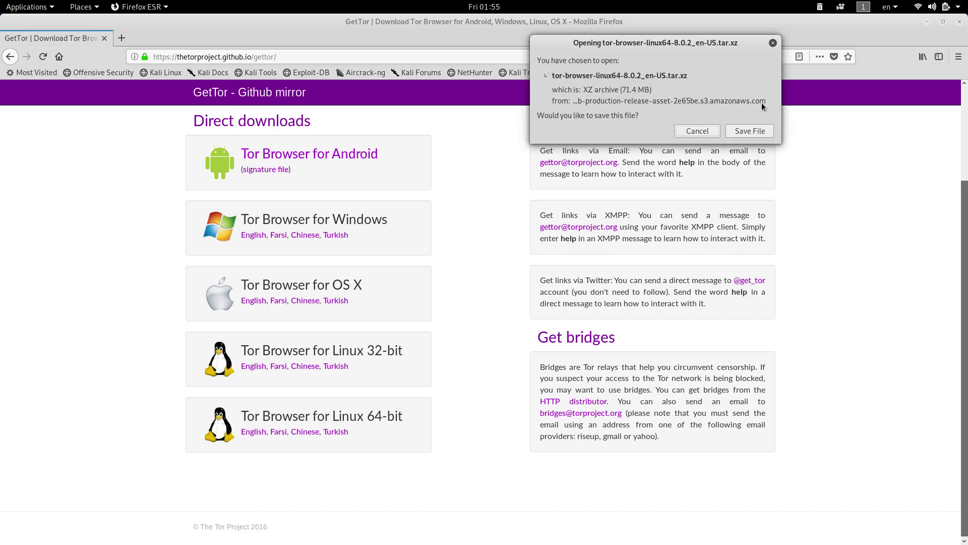
{"action": "left_click", "coordinate": [743, 130]}
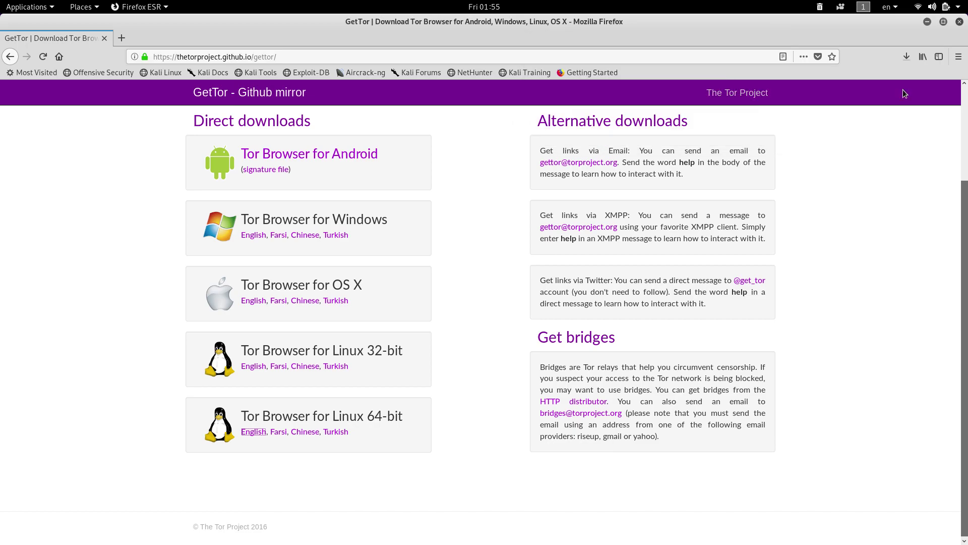
- Cancel the running Tor Browser archive download and close the web browser
{"action": "left_click", "coordinate": [904, 57]}
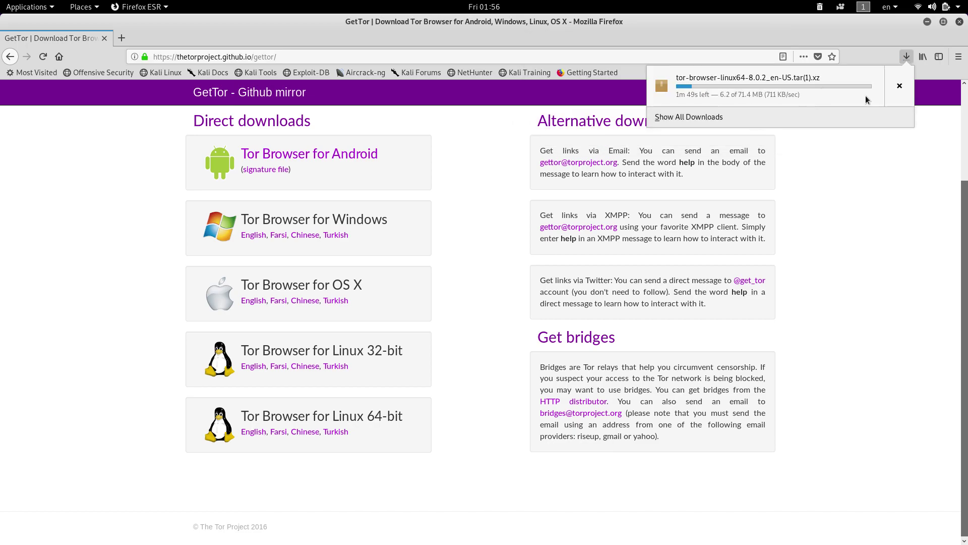
{"action": "left_click", "coordinate": [900, 93]}
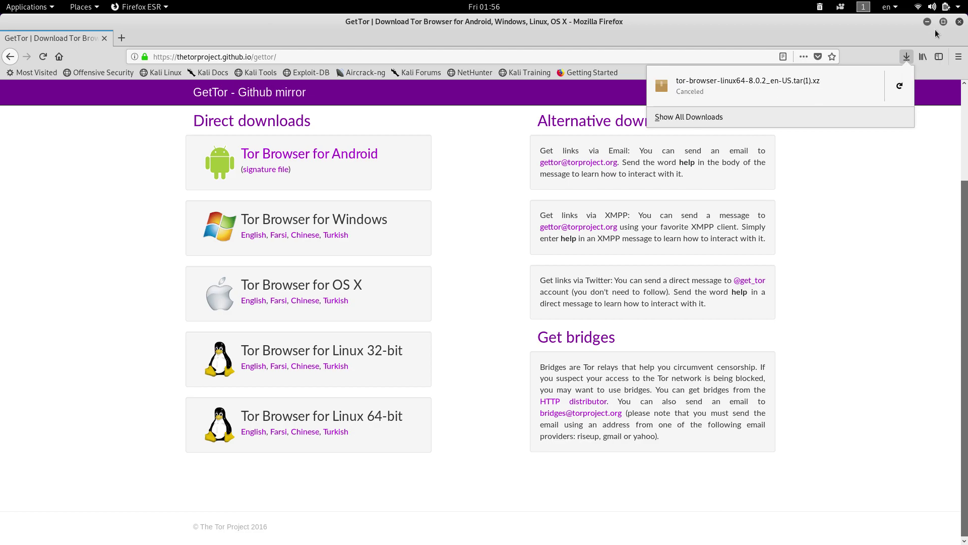
{"action": "left_click", "coordinate": [963, 26]}
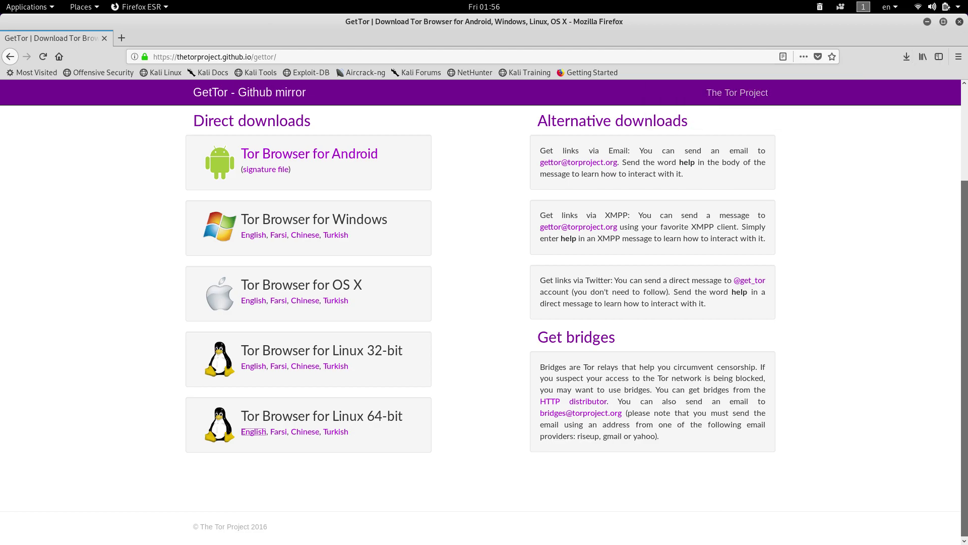
{"action": "left_click", "coordinate": [960, 22]}
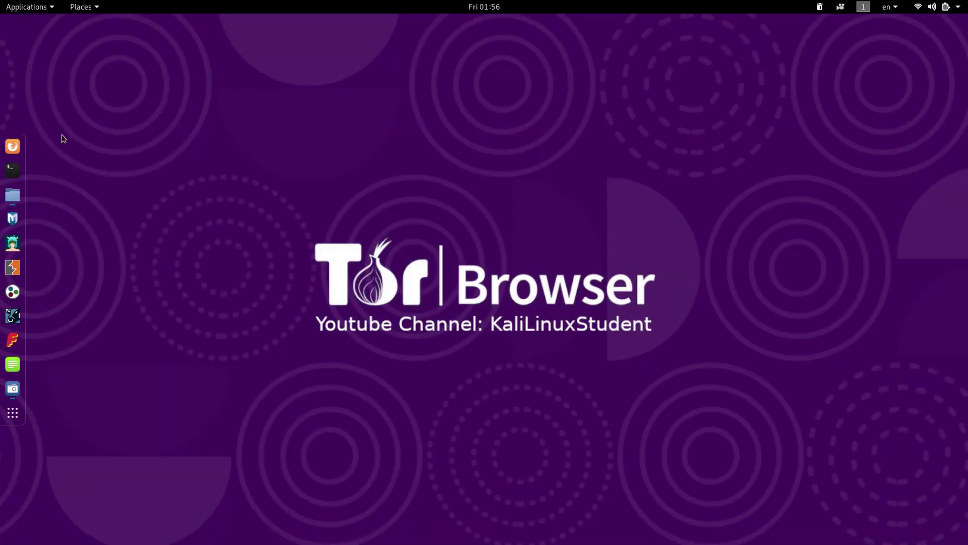
- Copy tor-browser-linux64-8.0.2_en-US.tar.xz from the Downloads folder to the desktop and place its icon in an open area
{"action": "left_click", "coordinate": [13, 195]}
{"action": "double_click", "coordinate": [333, 76]}
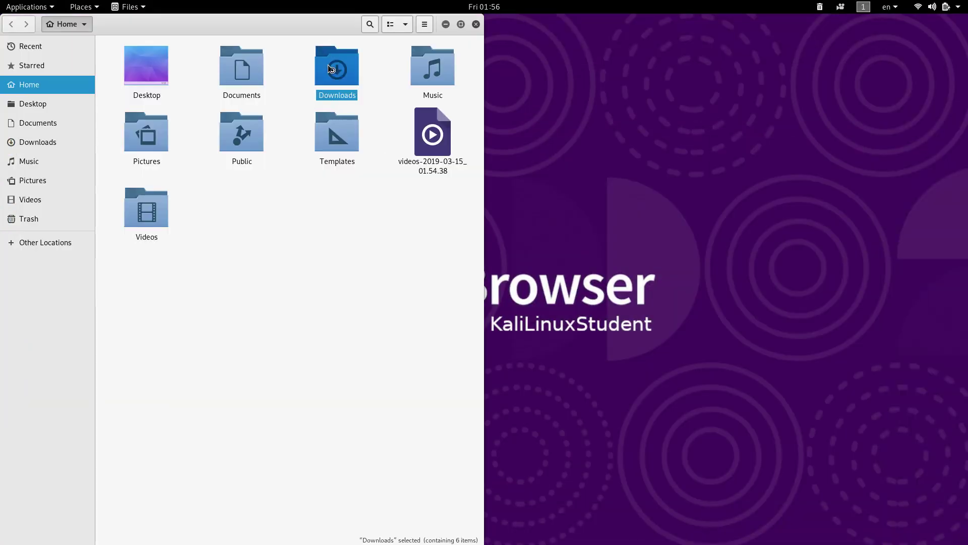
{"action": "right_click", "coordinate": [144, 86]}
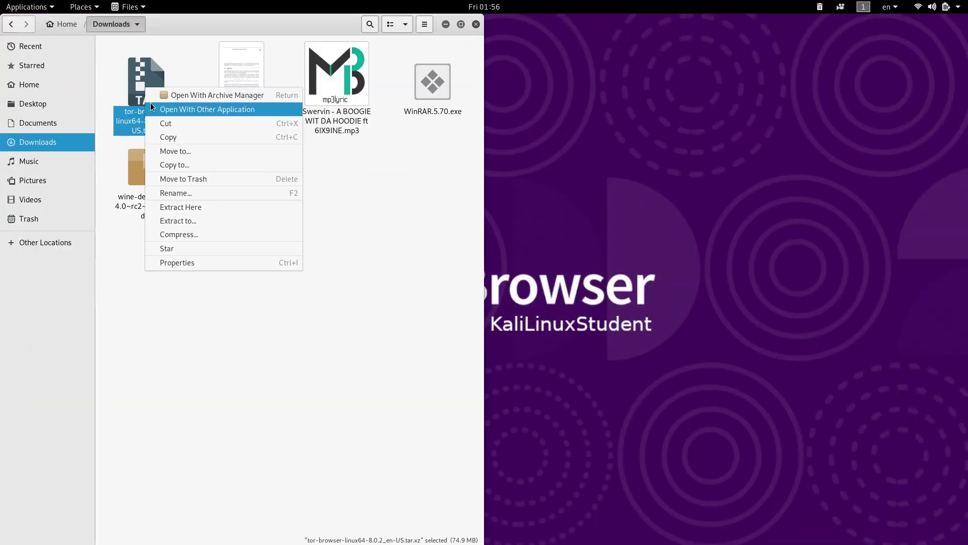
{"action": "left_click", "coordinate": [165, 137]}
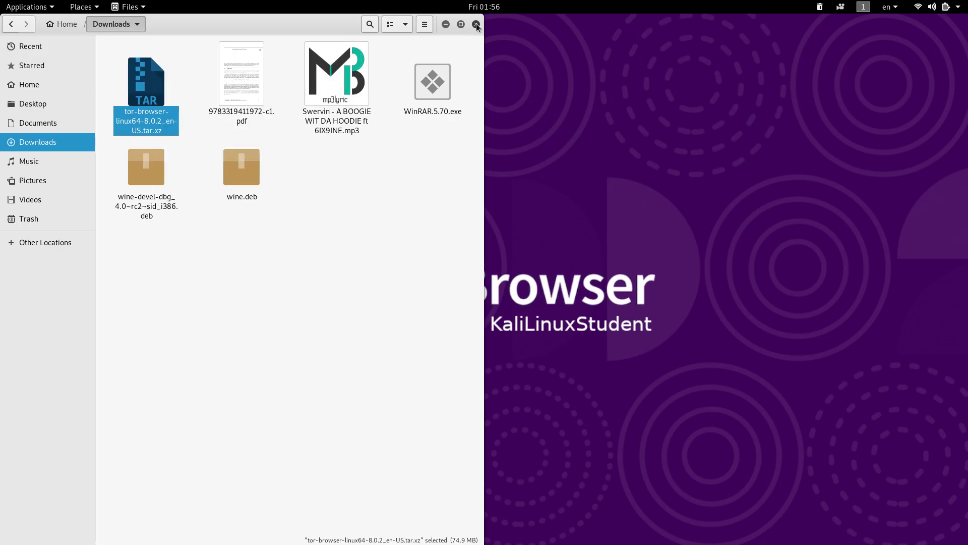
{"action": "left_click", "coordinate": [476, 24]}
{"action": "right_click", "coordinate": [538, 174]}
{"action": "left_click", "coordinate": [565, 224]}
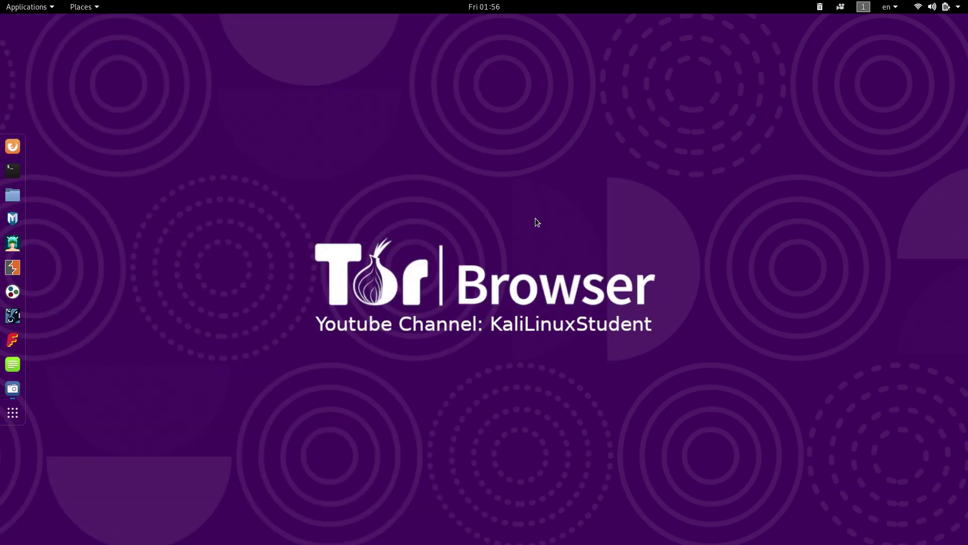
{"action": "left_click_drag", "start_coordinate": [30, 31], "coordinate": [636, 138]}
- Extract the Tor Browser archive to the desktop and show the extracted files
{"action": "double_click", "coordinate": [635, 142]}
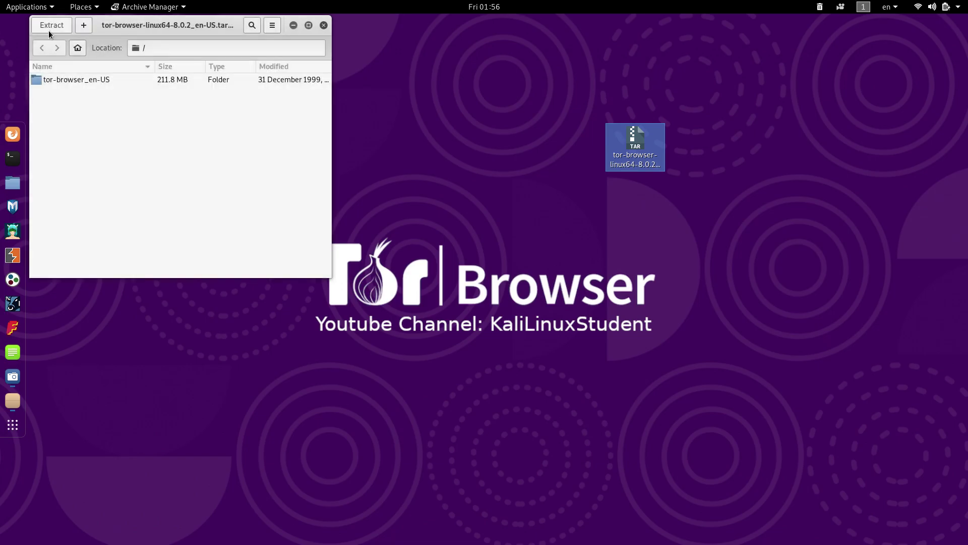
{"action": "left_click", "coordinate": [49, 30]}
{"action": "left_click", "coordinate": [598, 23]}
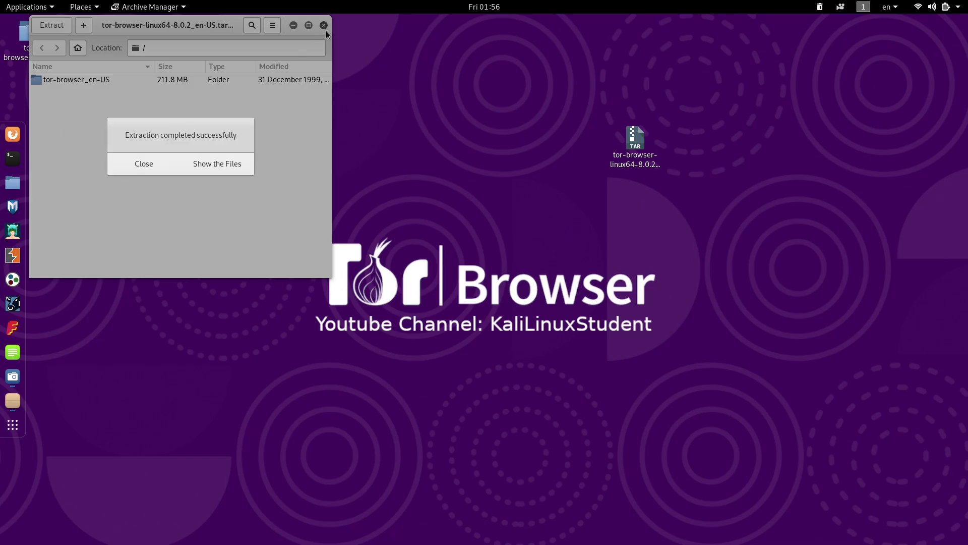
{"action": "left_click", "coordinate": [206, 163]}
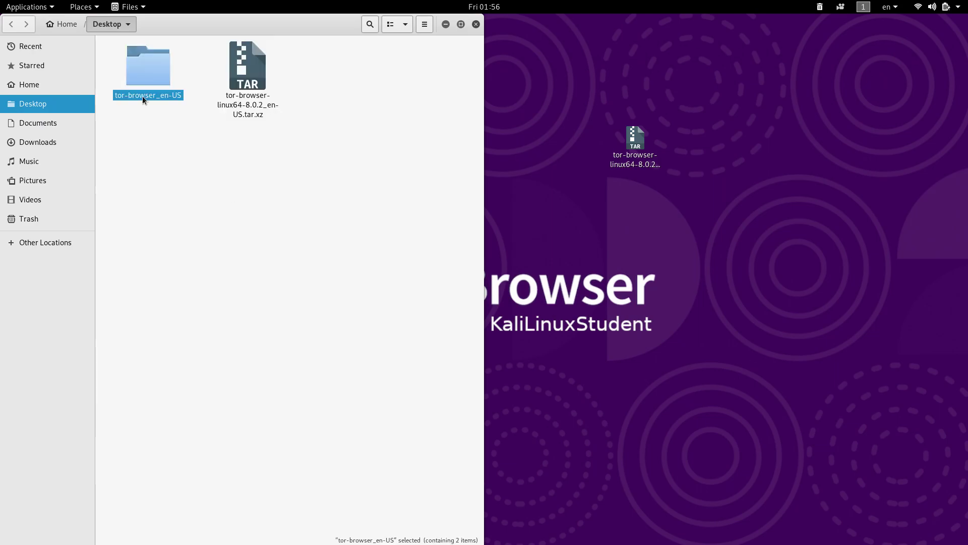
- Open the start-tor-browser script from the Browser folder inside tor-browser_en-US in the text editor
{"action": "double_click", "coordinate": [149, 73]}
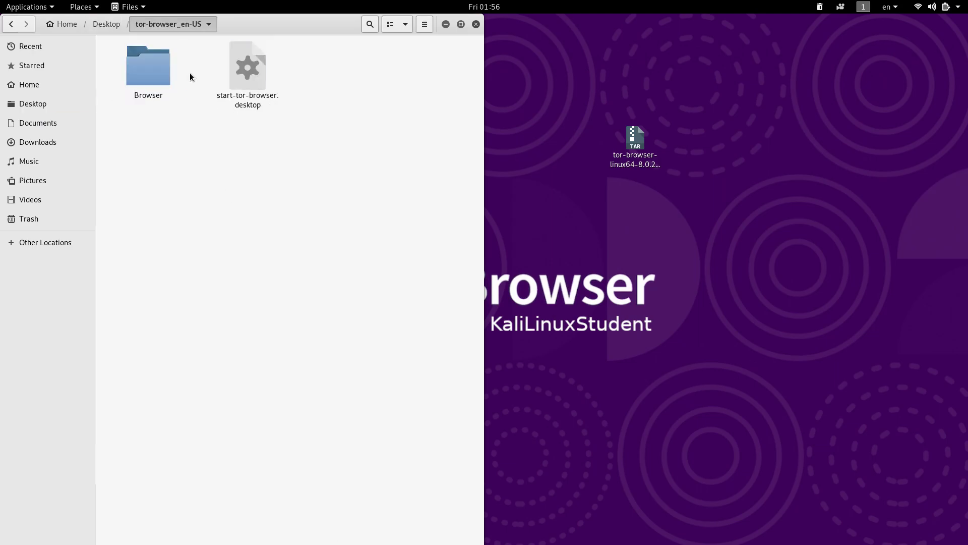
{"action": "left_click_drag", "start_coordinate": [284, 32], "coordinate": [671, 64]}
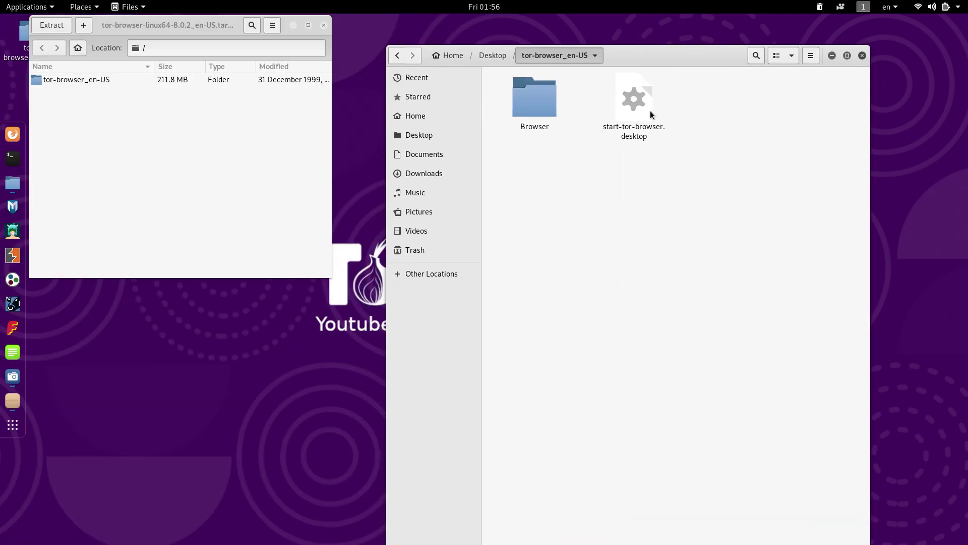
{"action": "double_click", "coordinate": [530, 99]}
{"action": "scroll", "coordinate": [688, 271], "scroll_direction": "down", "scroll_amount": 8}
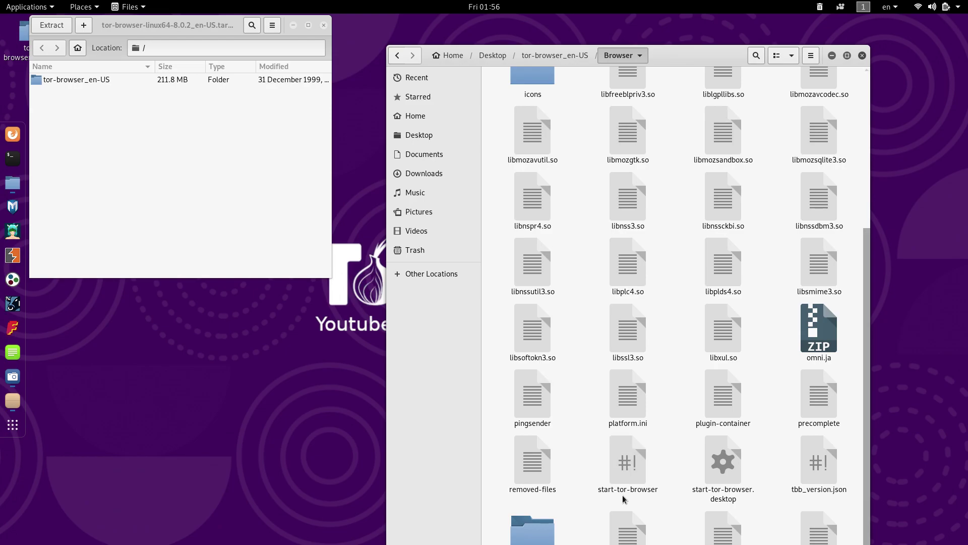
{"action": "double_click", "coordinate": [631, 474]}
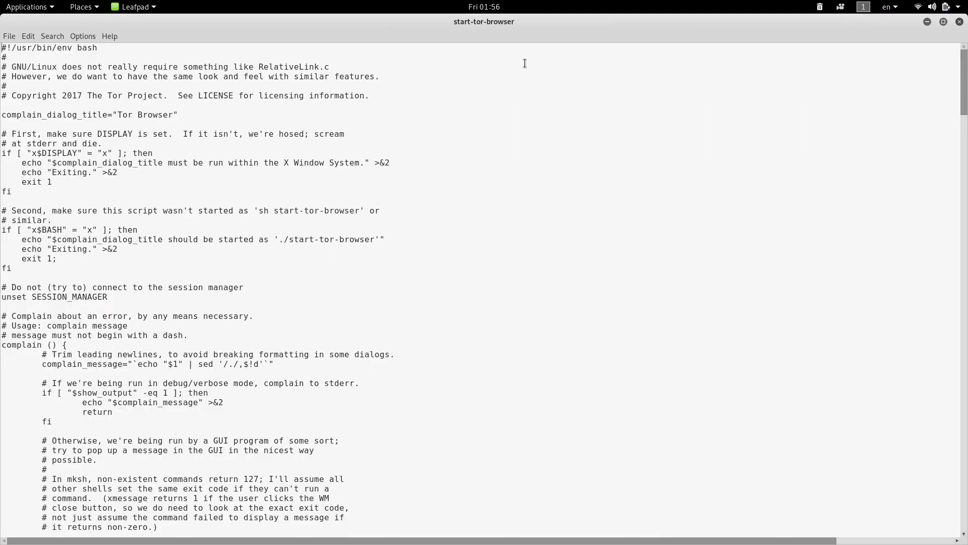
{"action": "left_click_drag", "start_coordinate": [559, 23], "coordinate": [564, 86]}
{"action": "left_click", "coordinate": [591, 176]}
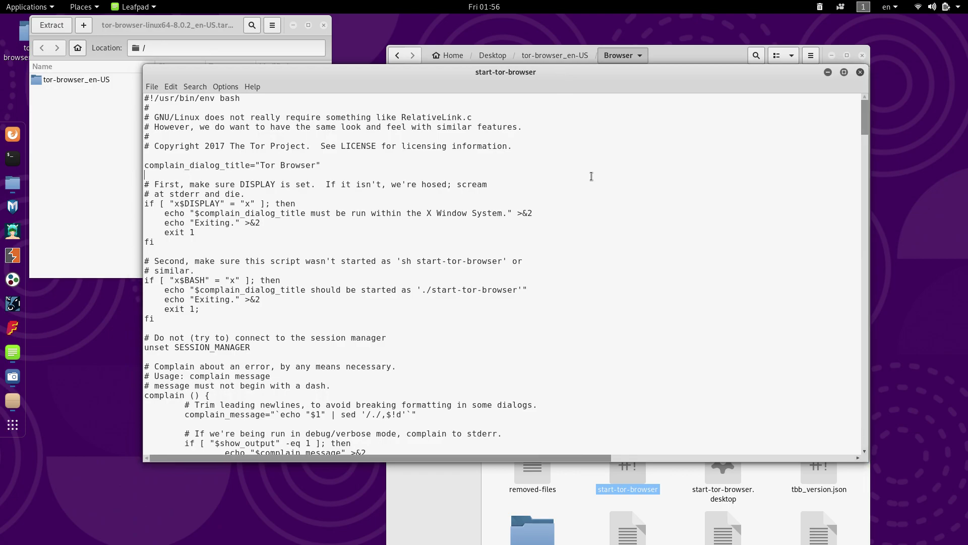
- Find "root" in the script and highlight the whole if block that checks for the root user
{"action": "key", "text": "ctrl+f"}
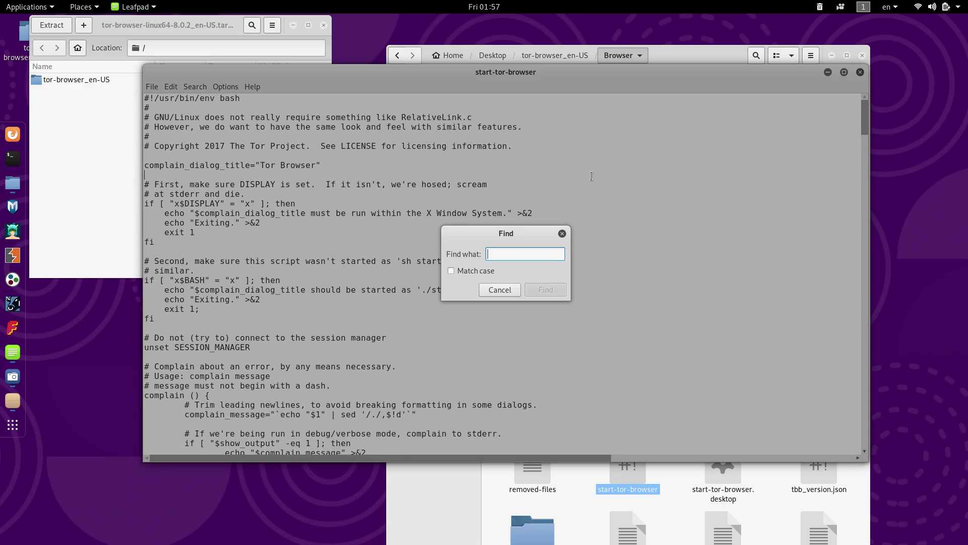
{"action": "type", "text": "root"}
{"action": "key", "text": "Return"}
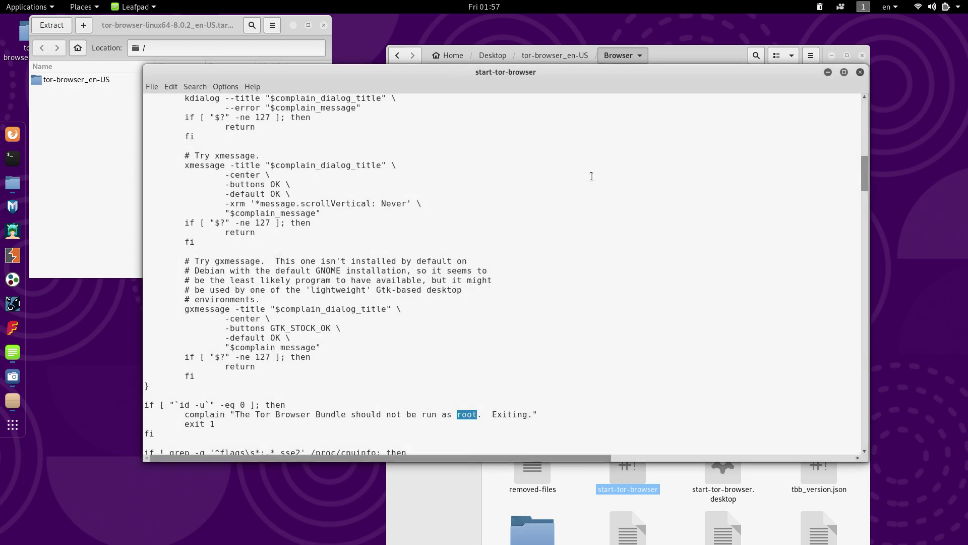
{"action": "scroll", "coordinate": [604, 167], "scroll_direction": "down", "scroll_amount": 3}
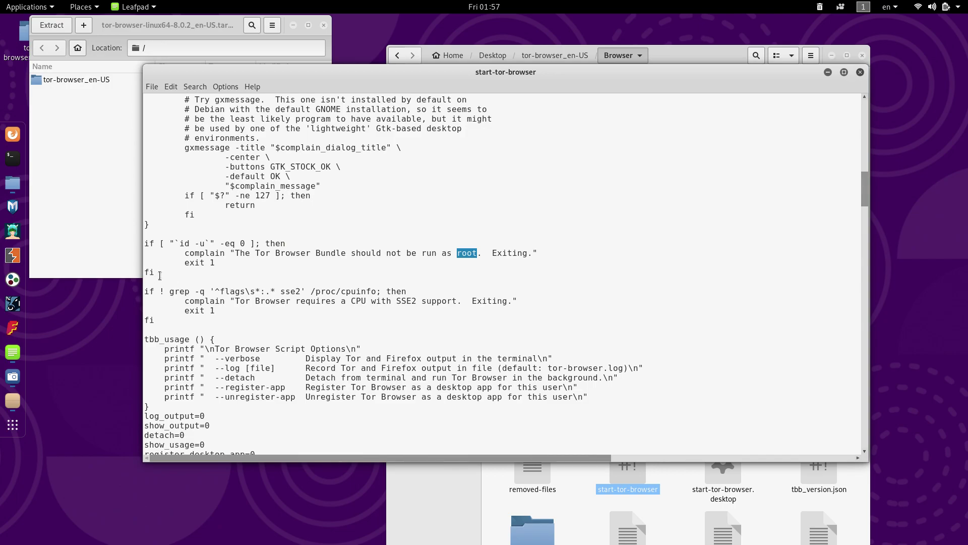
{"action": "left_click_drag", "start_coordinate": [160, 275], "coordinate": [129, 246]}
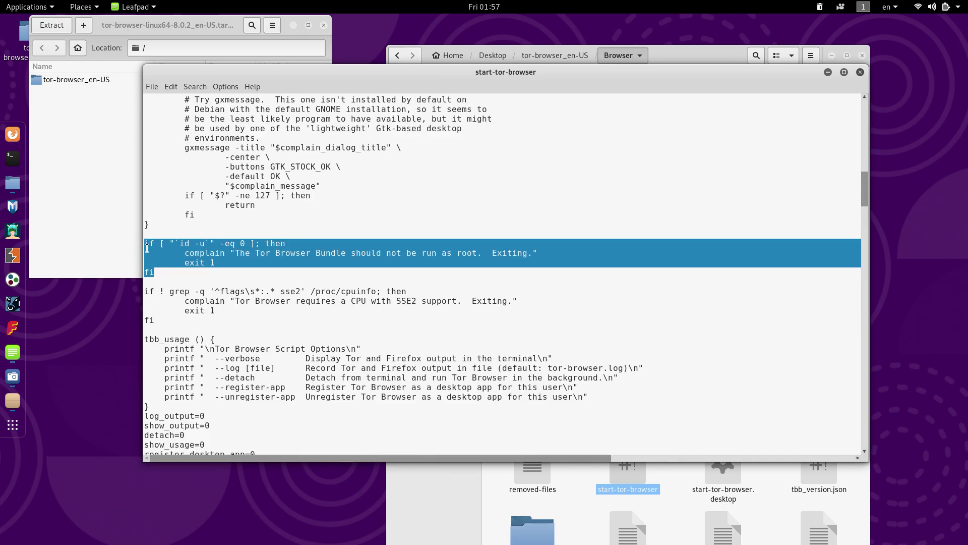
{"action": "left_click", "coordinate": [147, 247]}
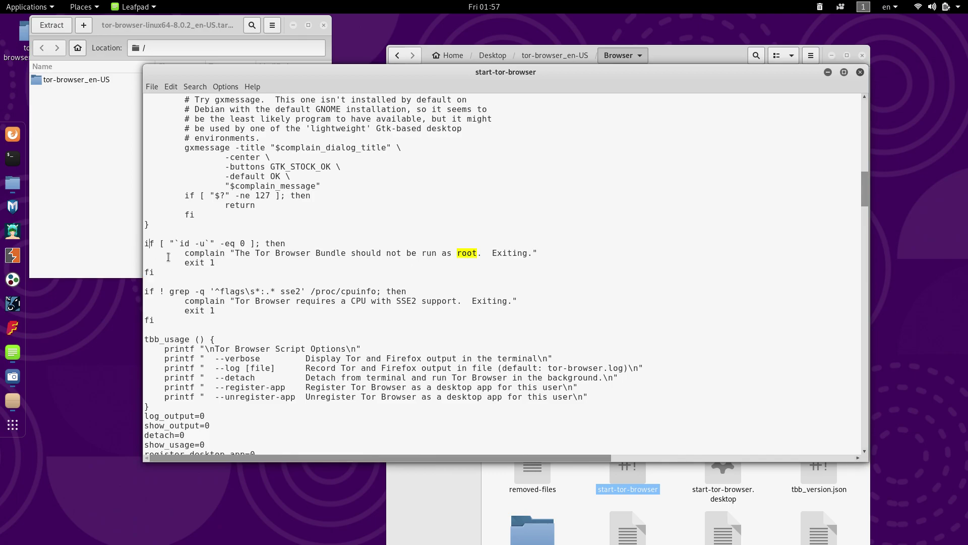
{"action": "type", "text": "#"}
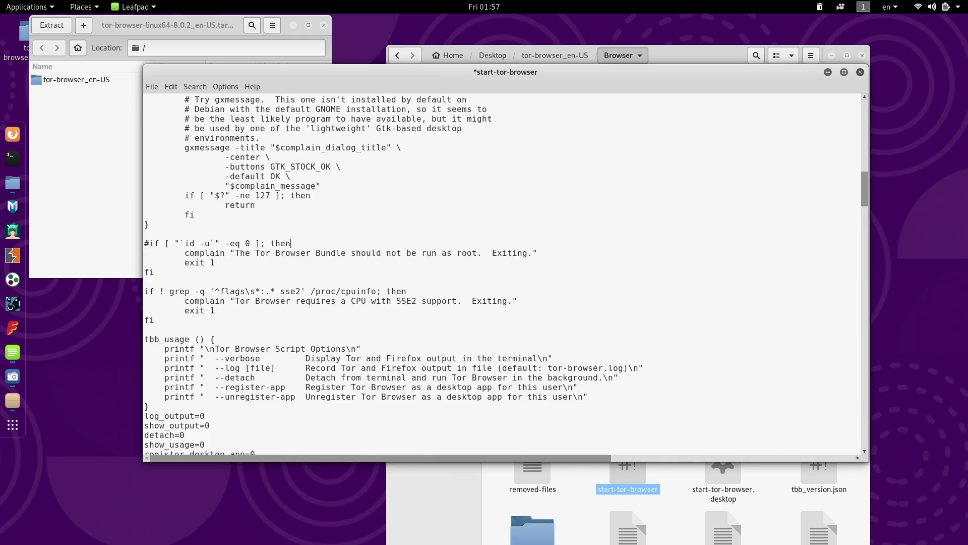
{"action": "key", "text": "Down"}
{"action": "type", "text": "#"}
{"action": "key", "text": "Left"}
{"action": "key", "text": "Down"}
{"action": "type", "text": "#"}
{"action": "key", "text": "Down"}
{"action": "key", "text": "Left"}
{"action": "type", "text": "#"}
{"action": "key", "text": "ctrl+z"}
{"action": "key", "text": "ctrl+z"}
{"action": "key", "text": "ctrl+z"}
{"action": "key", "text": "ctrl+z"}
- Change the user ID compared in the root-check condition to 1, then close the script with its changes saved
{"action": "double_click", "coordinate": [243, 244]}
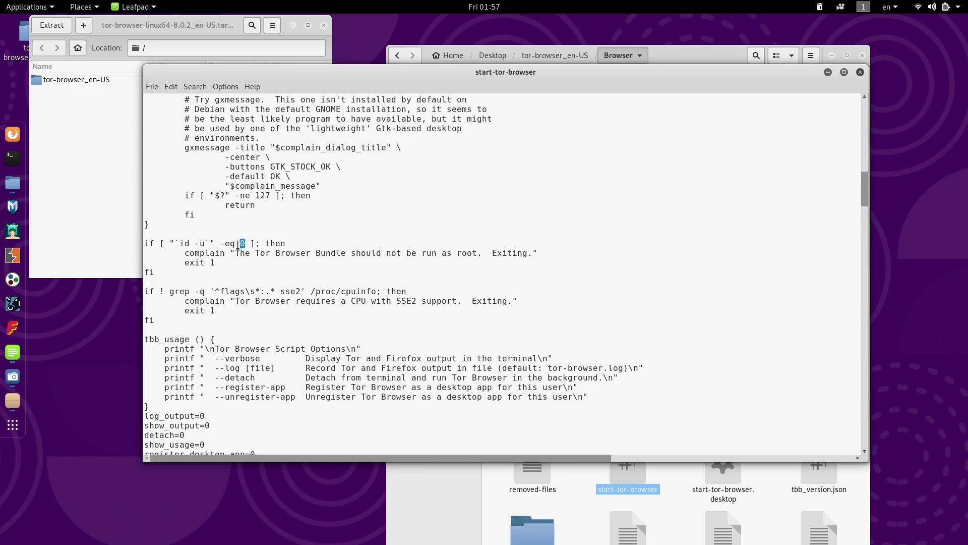
{"action": "type", "text": "1"}
{"action": "left_click", "coordinate": [861, 73]}
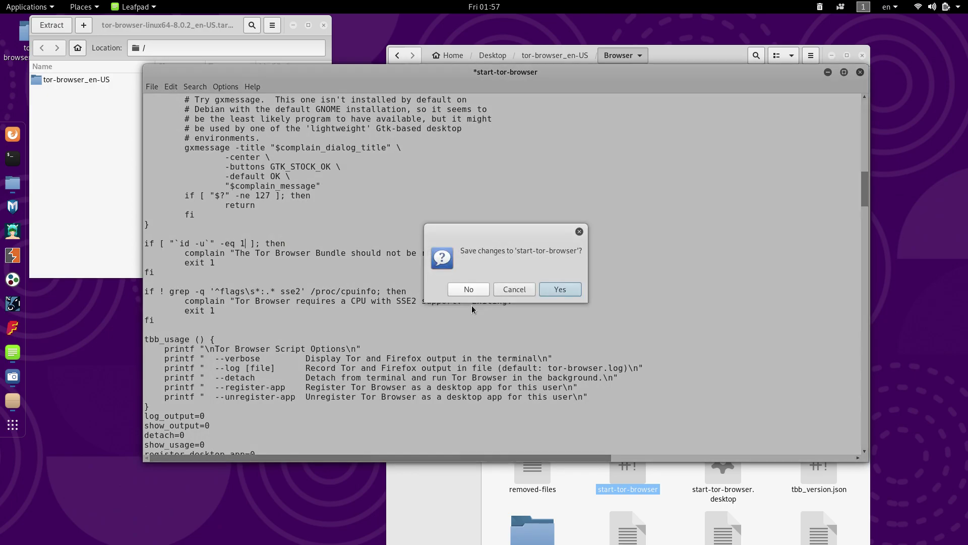
{"action": "left_click", "coordinate": [563, 288]}
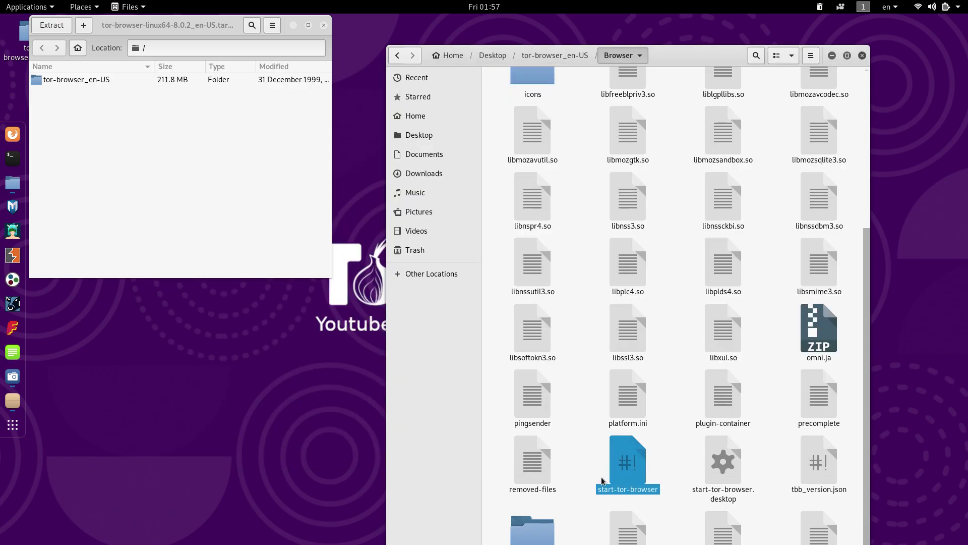
- Open a terminal in the Browser folder and run ./start-tor-browser
{"action": "left_click", "coordinate": [848, 56]}
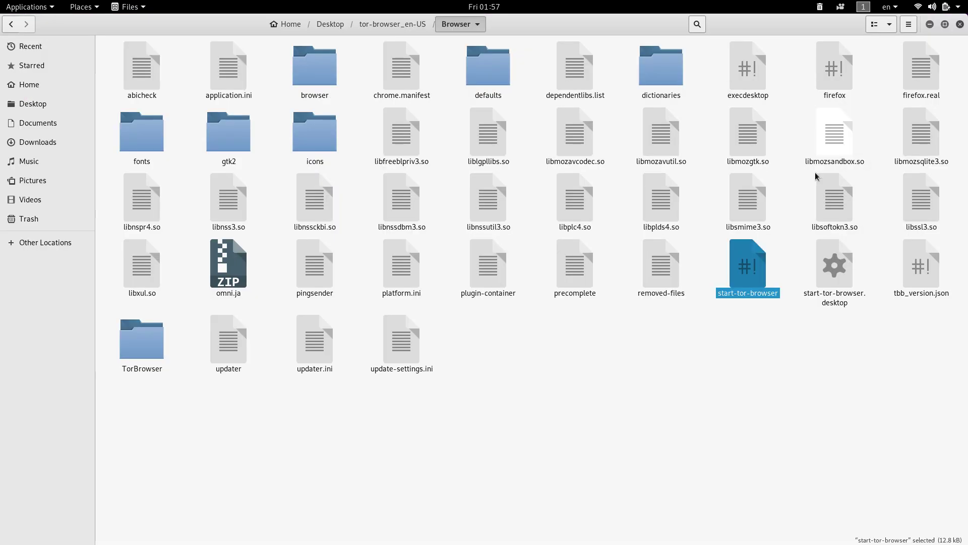
{"action": "right_click", "coordinate": [629, 382]}
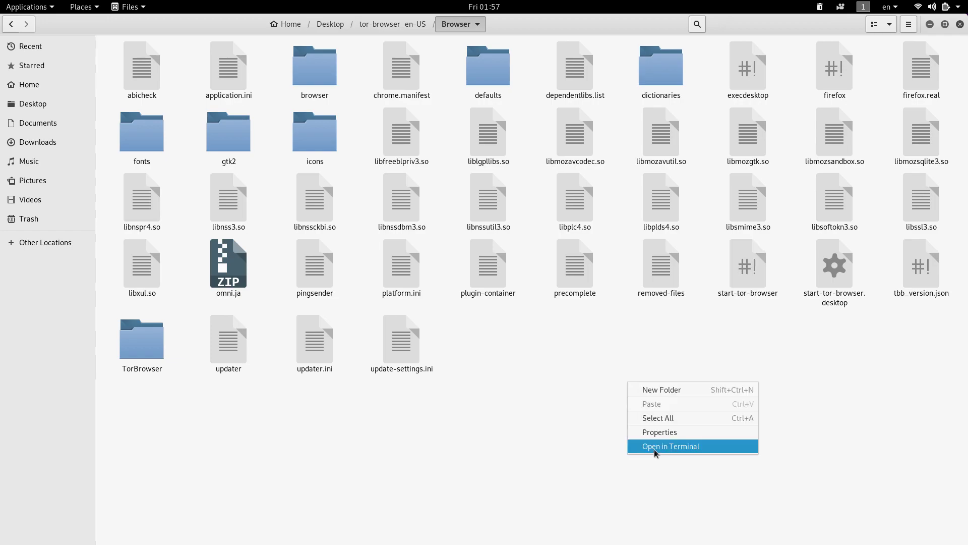
{"action": "left_click", "coordinate": [655, 447]}
{"action": "left_click_drag", "start_coordinate": [283, 46], "coordinate": [445, 167]}
{"action": "type", "text": "./start-tor-browser"}
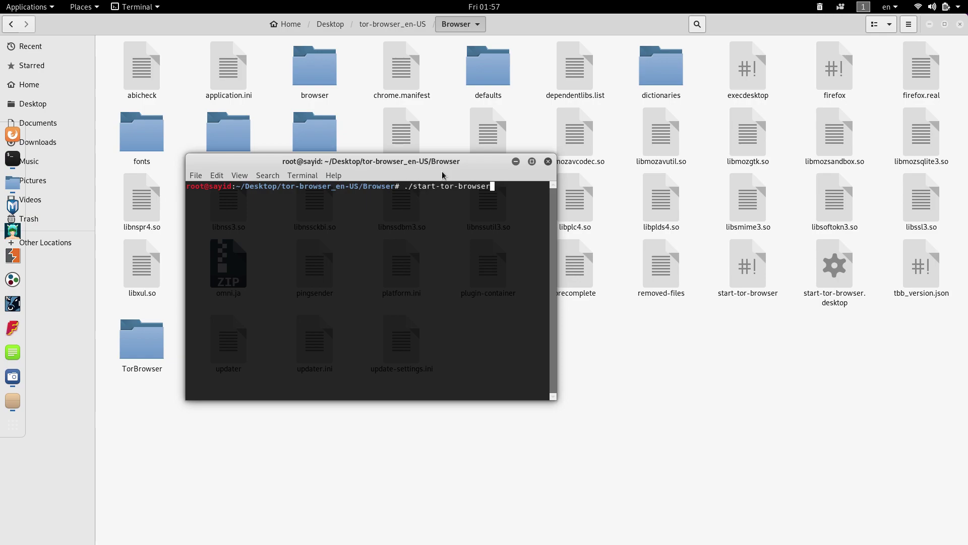
{"action": "key", "text": "Return"}
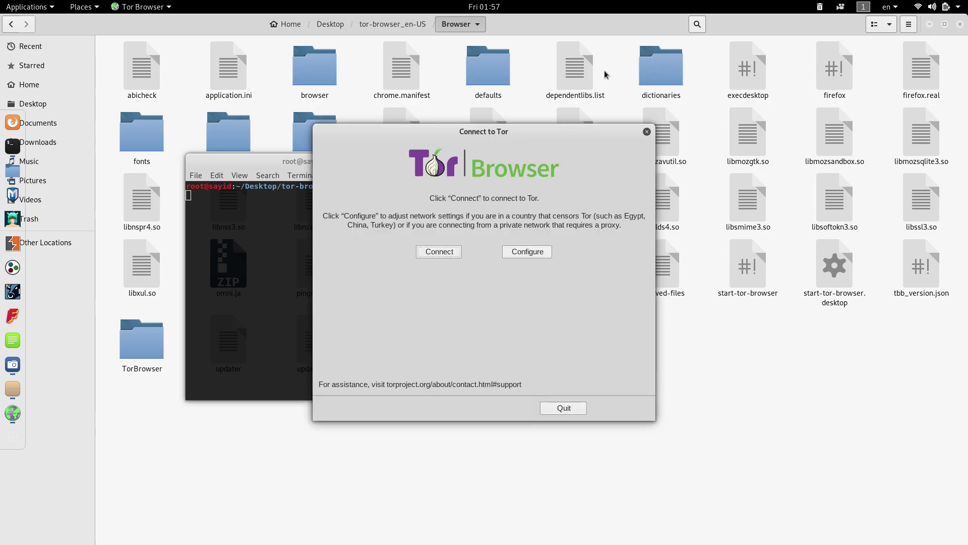
- Connect to the Tor network from the Tor Browser launcher and bring the terminal window to the front
{"action": "left_click_drag", "start_coordinate": [559, 140], "coordinate": [696, 84]}
{"action": "left_click", "coordinate": [573, 202]}
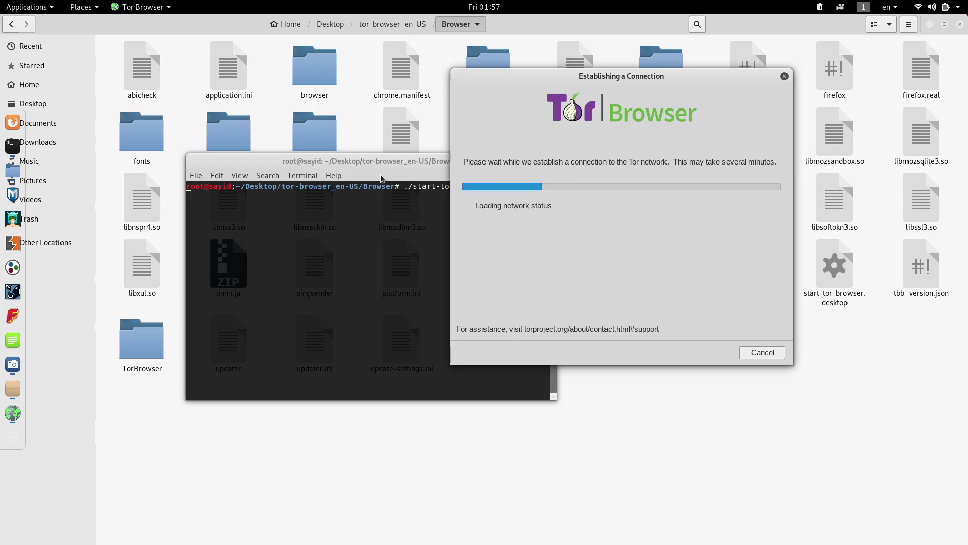
{"action": "left_click", "coordinate": [394, 163]}
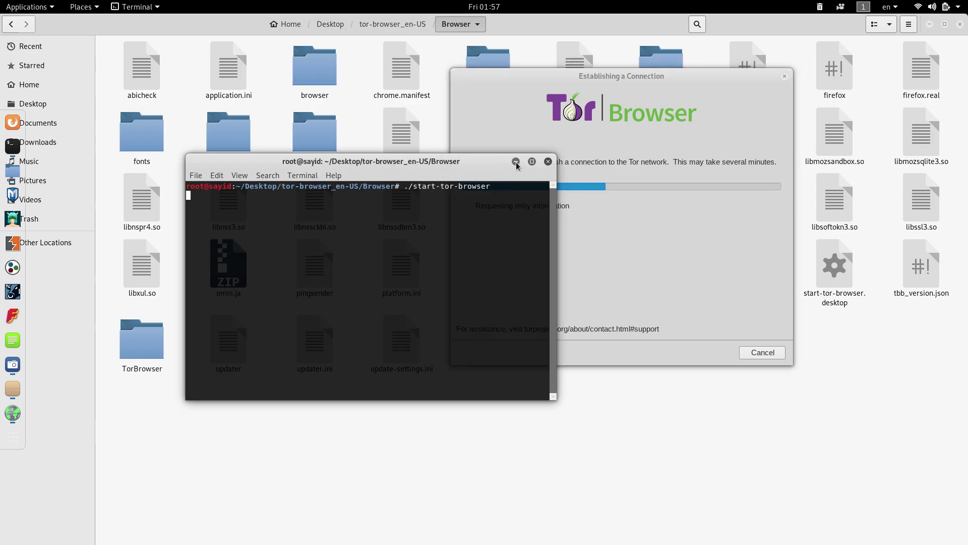
- Minimize the terminal and file manager windows and close the archive manager window to clear the desktop
{"action": "left_click", "coordinate": [516, 161]}
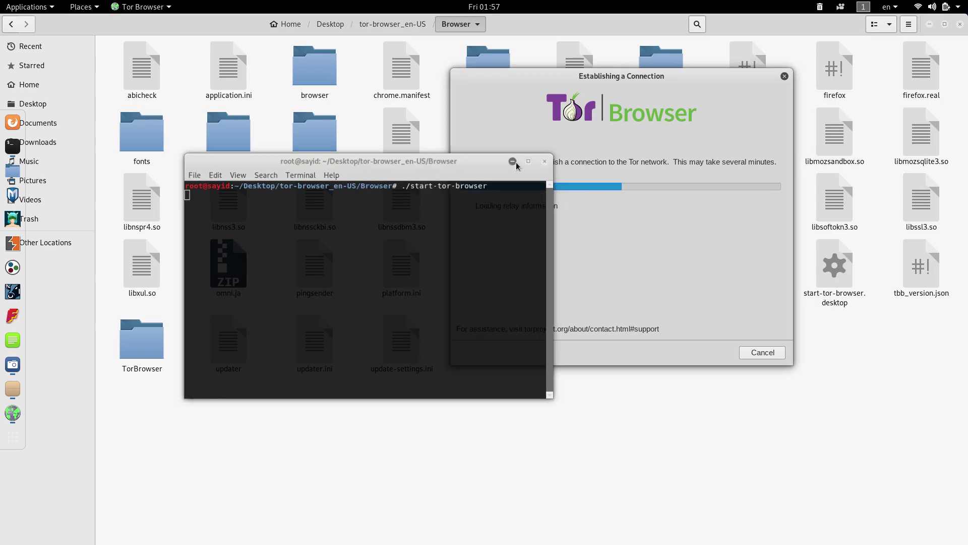
{"action": "double_click", "coordinate": [930, 29]}
{"action": "left_click", "coordinate": [931, 29]}
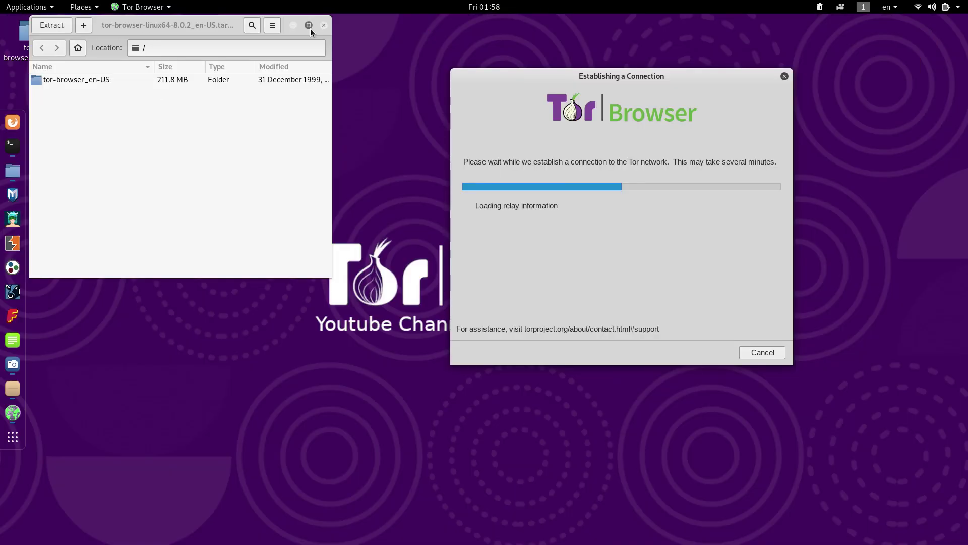
{"action": "left_click", "coordinate": [326, 28]}
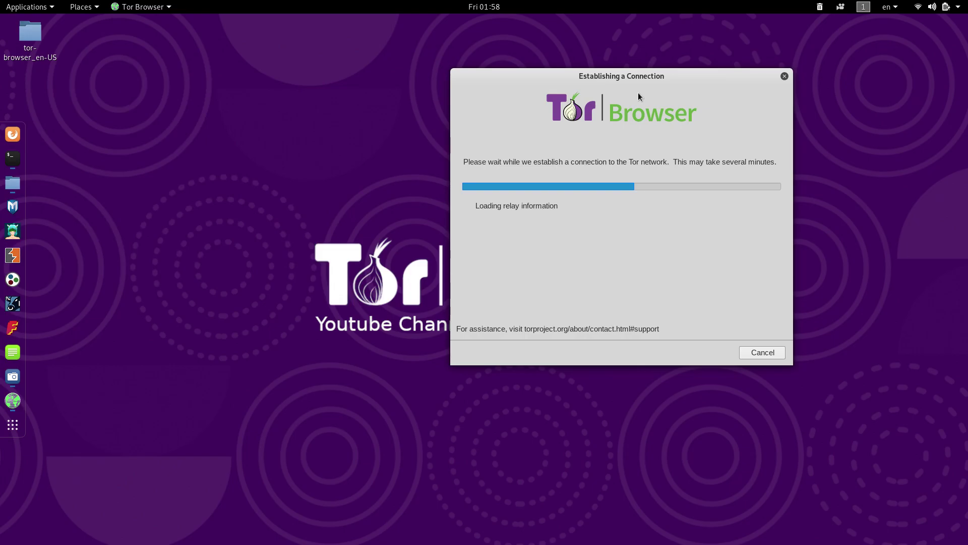
- Reposition the Tor connection window on the desktop and restore the terminal window behind it
{"action": "left_click_drag", "start_coordinate": [693, 79], "coordinate": [301, 98]}
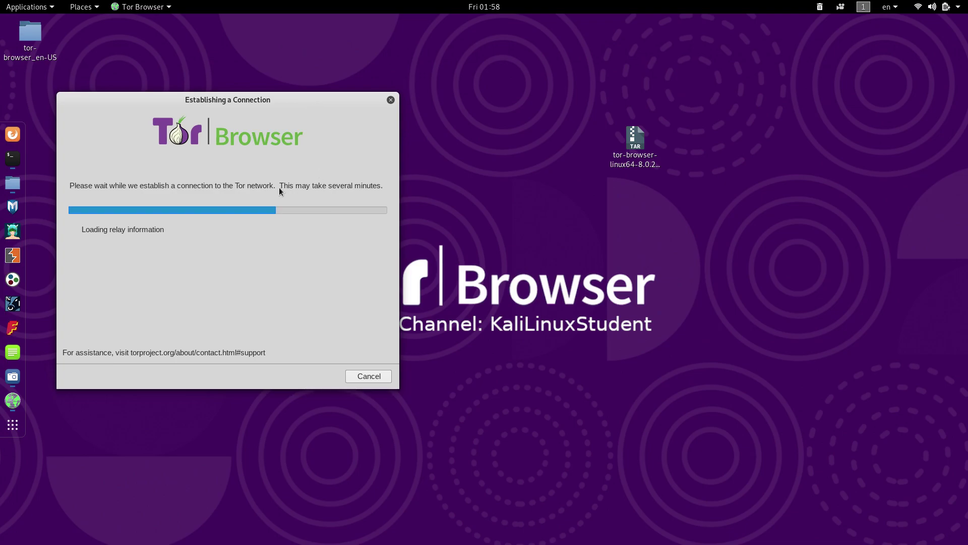
{"action": "left_click_drag", "start_coordinate": [325, 107], "coordinate": [619, 67]}
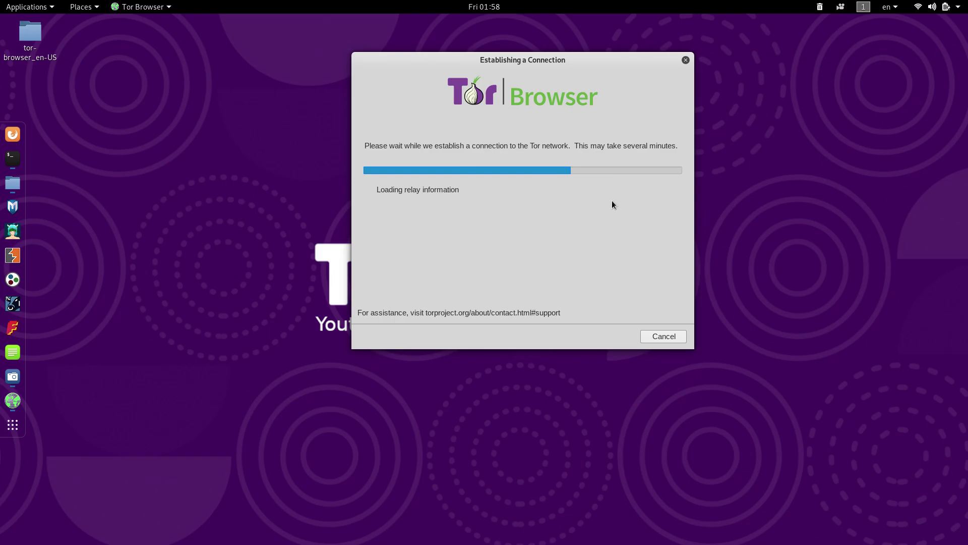
{"action": "left_click", "coordinate": [11, 159]}
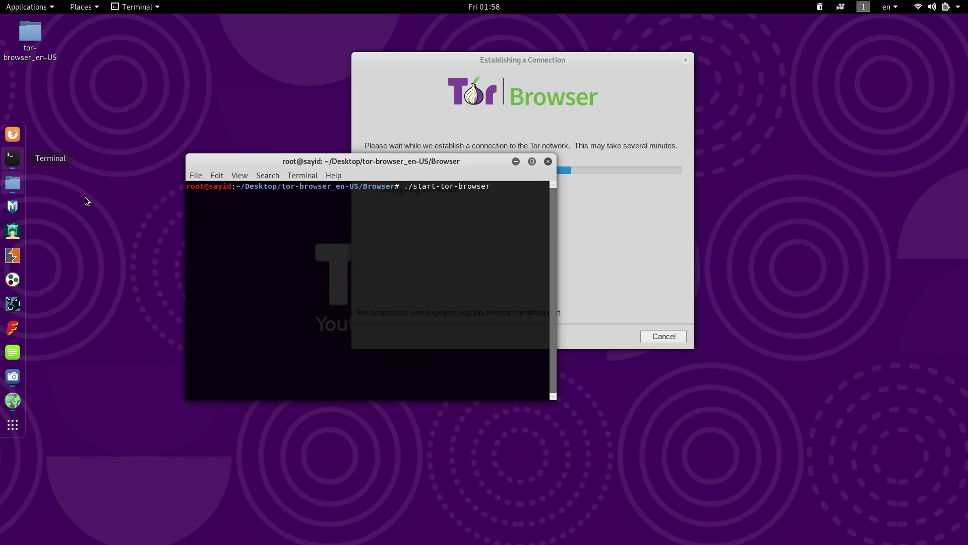
{"action": "left_click", "coordinate": [615, 226]}
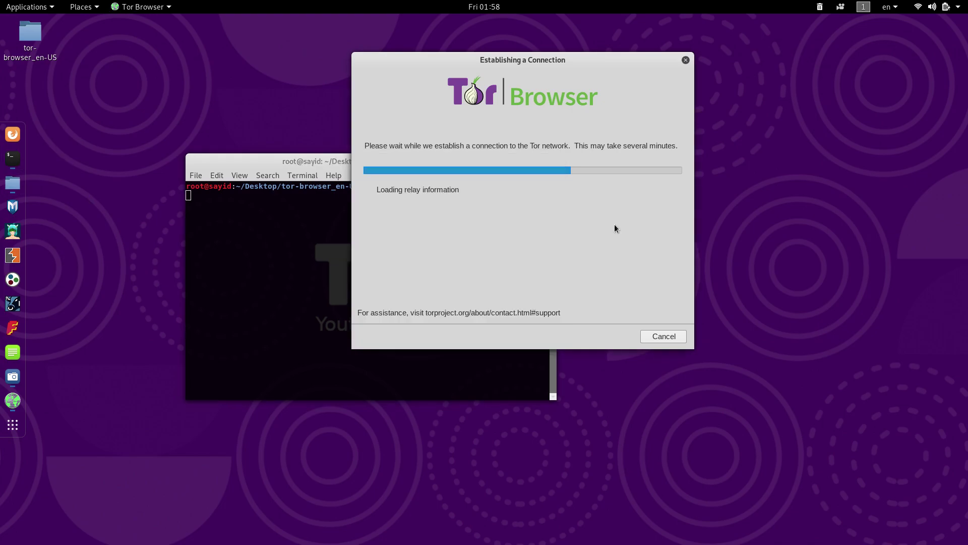
{"action": "left_click_drag", "start_coordinate": [548, 62], "coordinate": [563, 128]}
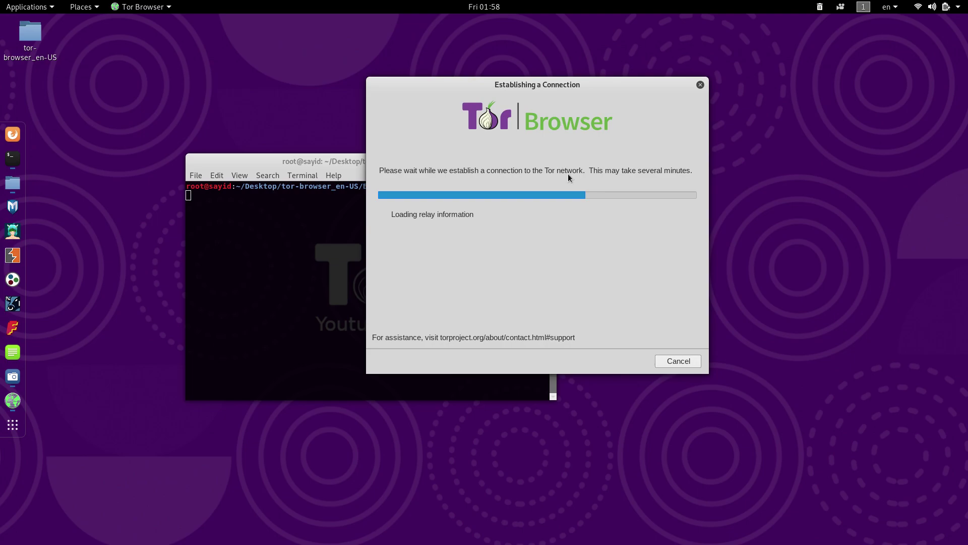
- Close the Tor connection window and run ./start-tor-browser again in the terminal
{"action": "left_click", "coordinate": [700, 84]}
{"action": "type", "text": "./"}
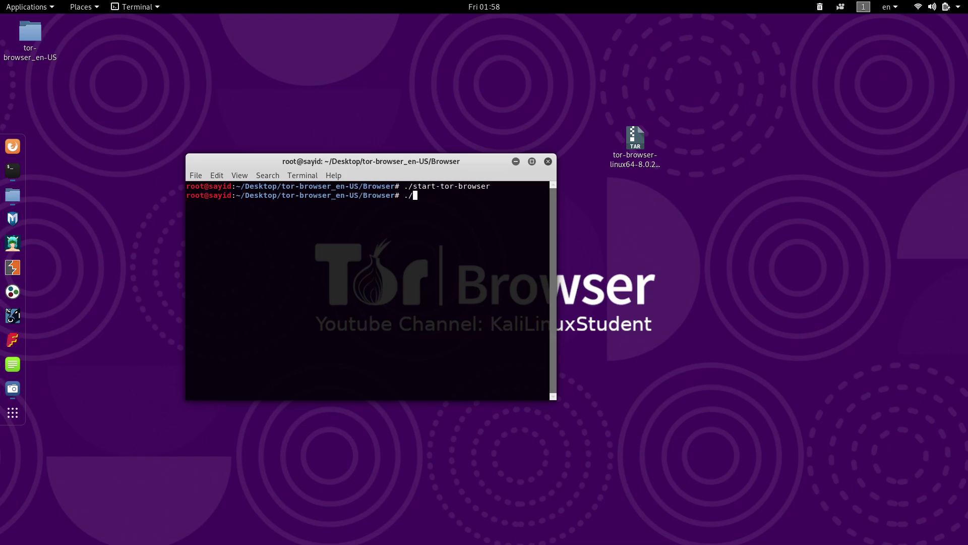
{"action": "type", "text": "start-tor-browser"}
{"action": "key", "text": "Return"}
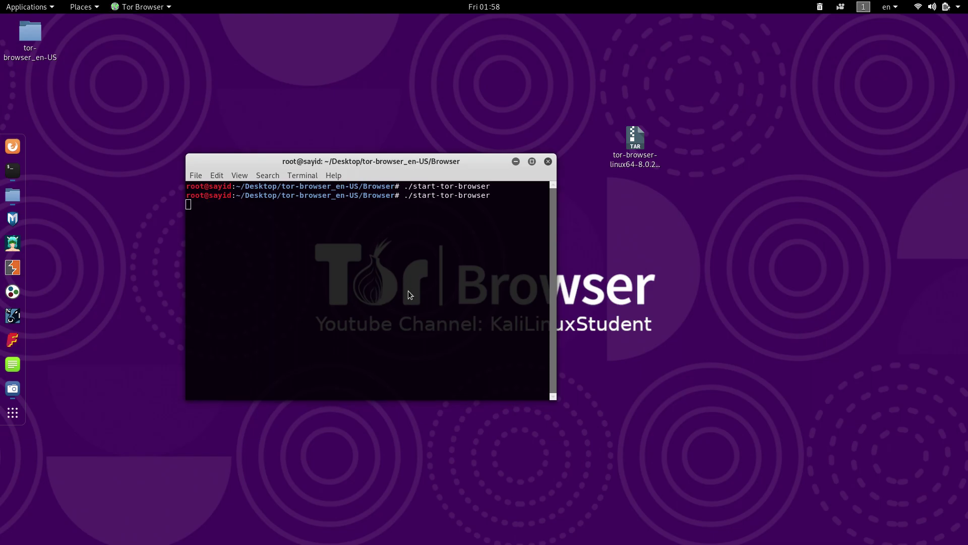
{"action": "left_click", "coordinate": [447, 253]}
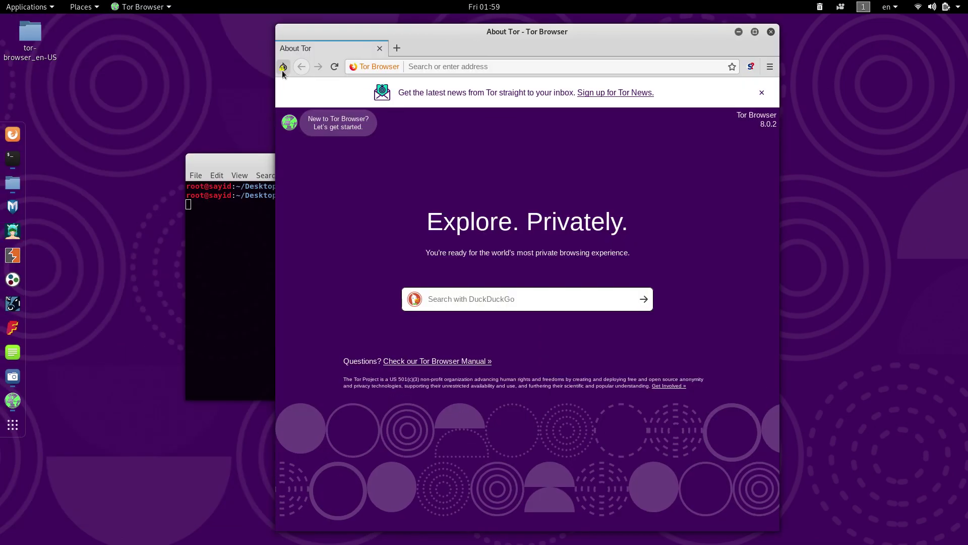
- Check for a Tor Browser update and close the Software Update window while the download is running
{"action": "left_click", "coordinate": [283, 67]}
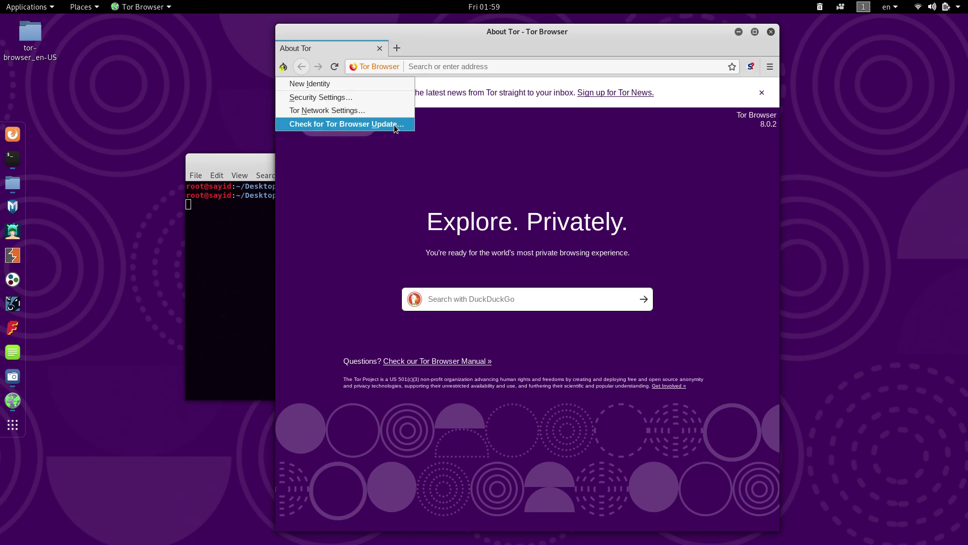
{"action": "left_click", "coordinate": [353, 124]}
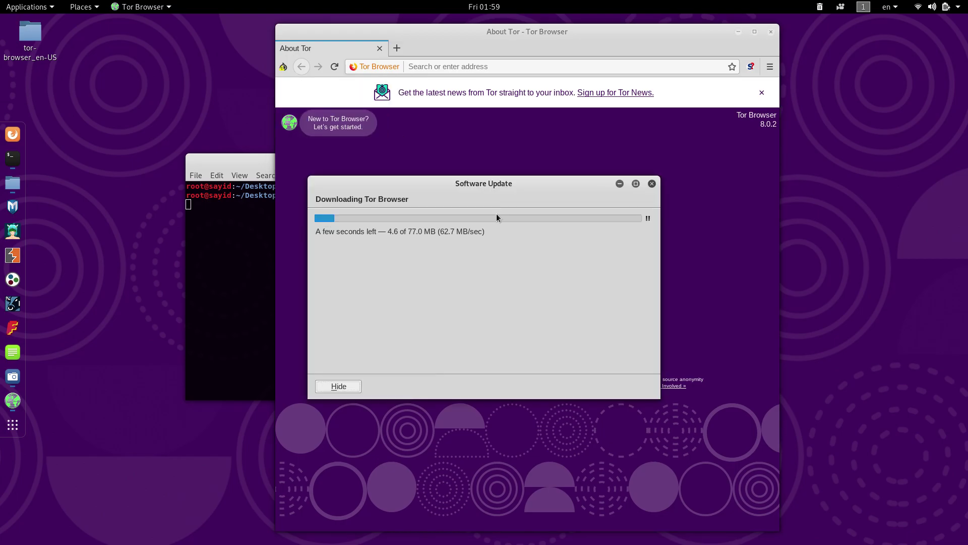
{"action": "left_click", "coordinate": [651, 184]}
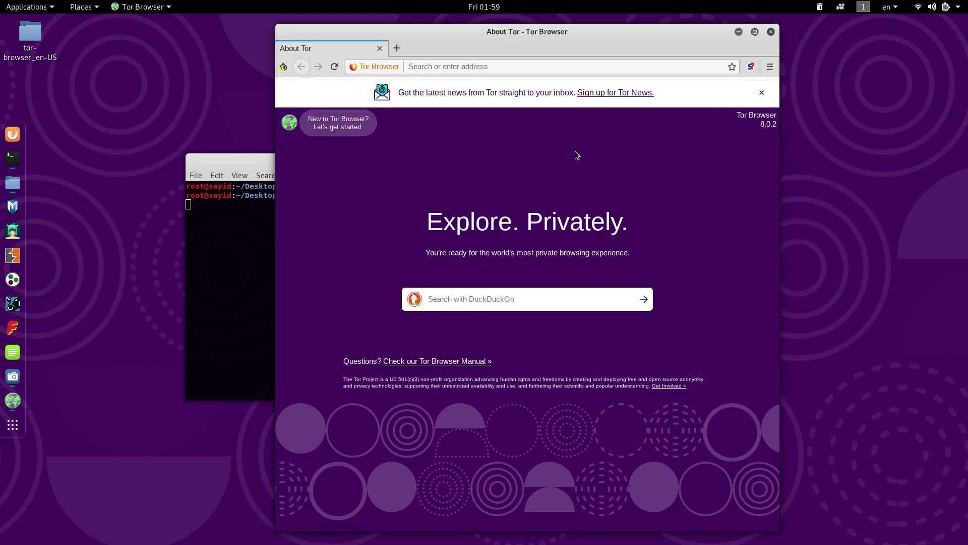
{"action": "left_click", "coordinate": [436, 70]}
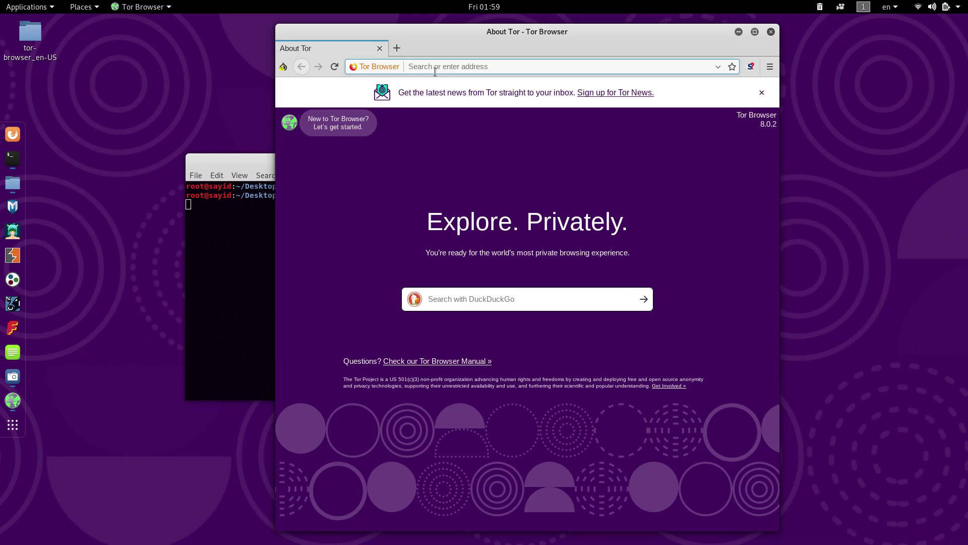
{"action": "type", "text": "youtube"}
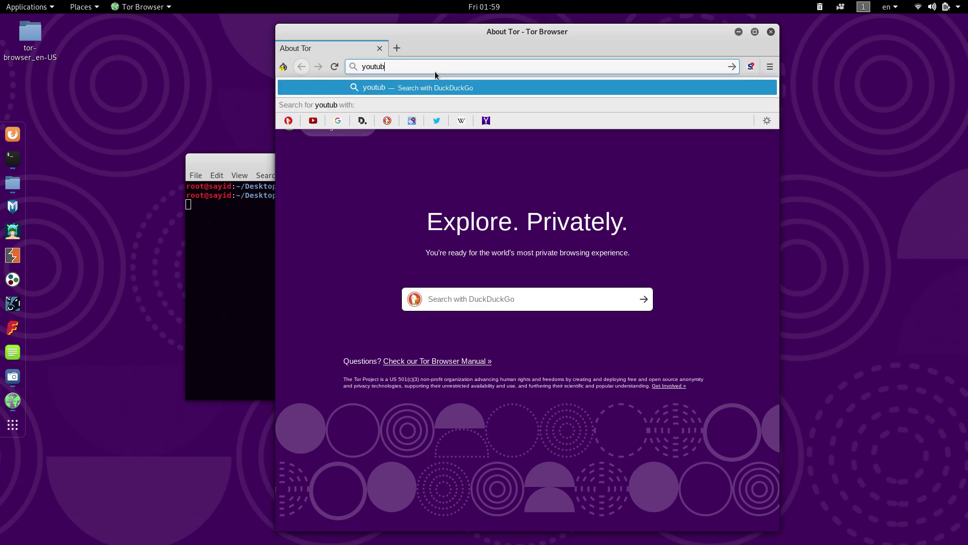
{"action": "key", "text": "ctrl+Return"}
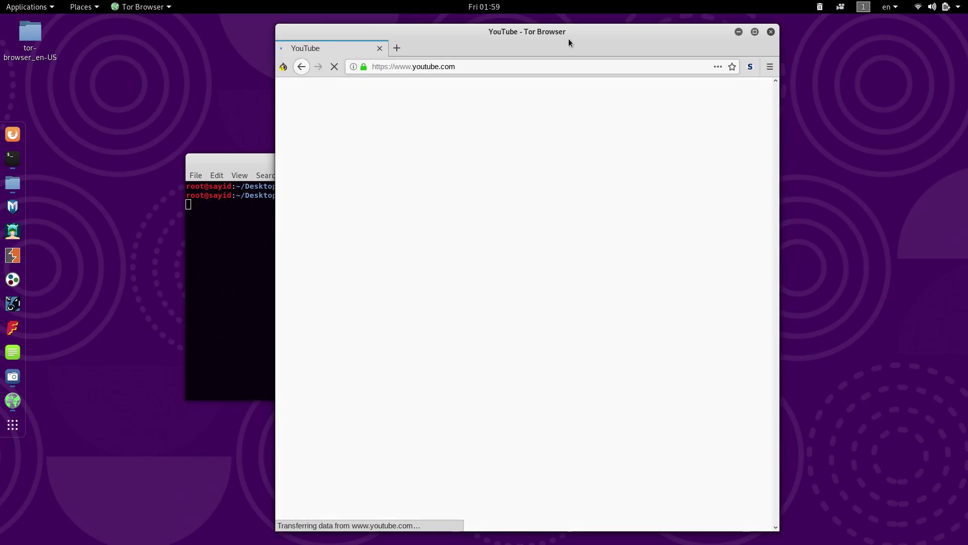
{"action": "double_click", "coordinate": [569, 39]}
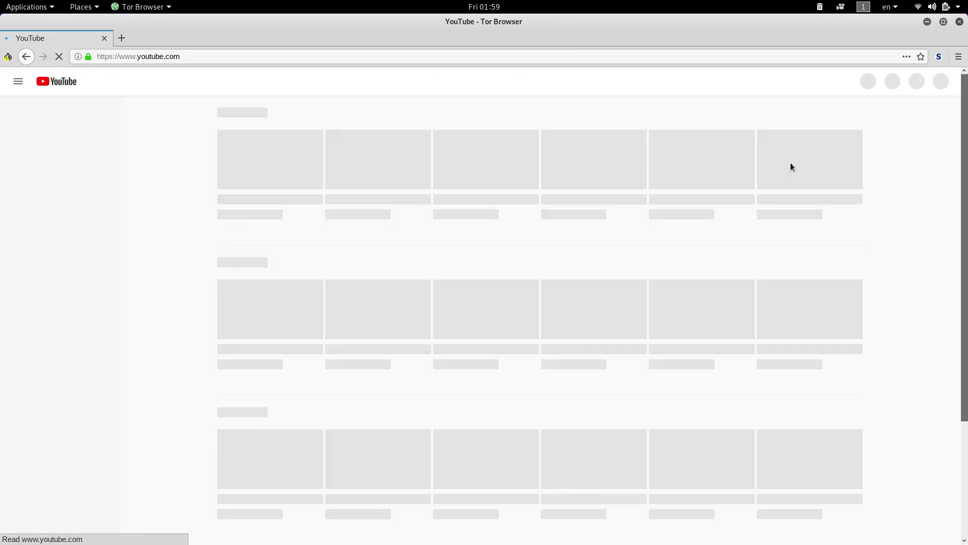
{"action": "scroll", "coordinate": [532, 234], "scroll_direction": "down", "scroll_amount": 8}
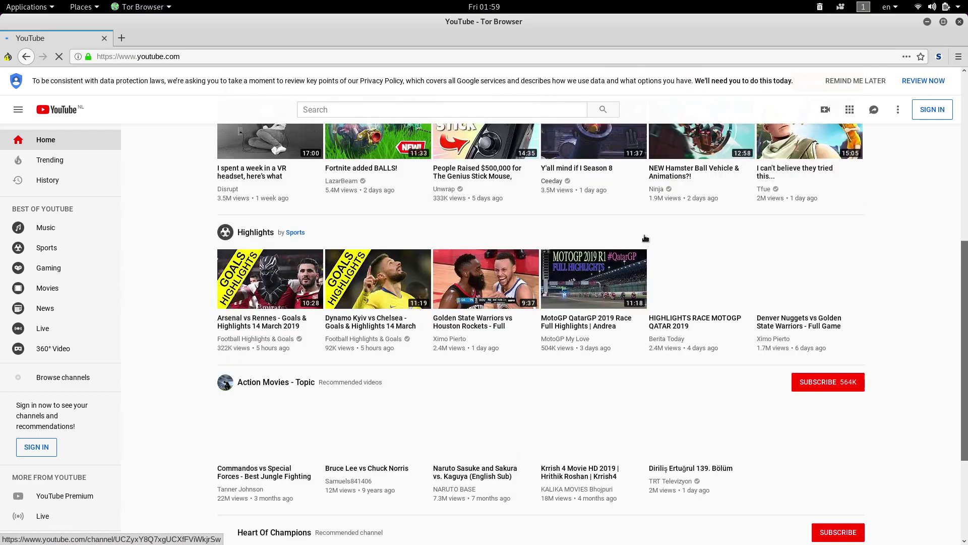
- Close Tor Browser and the terminal window to return to the empty desktop
{"action": "left_click", "coordinate": [959, 22]}
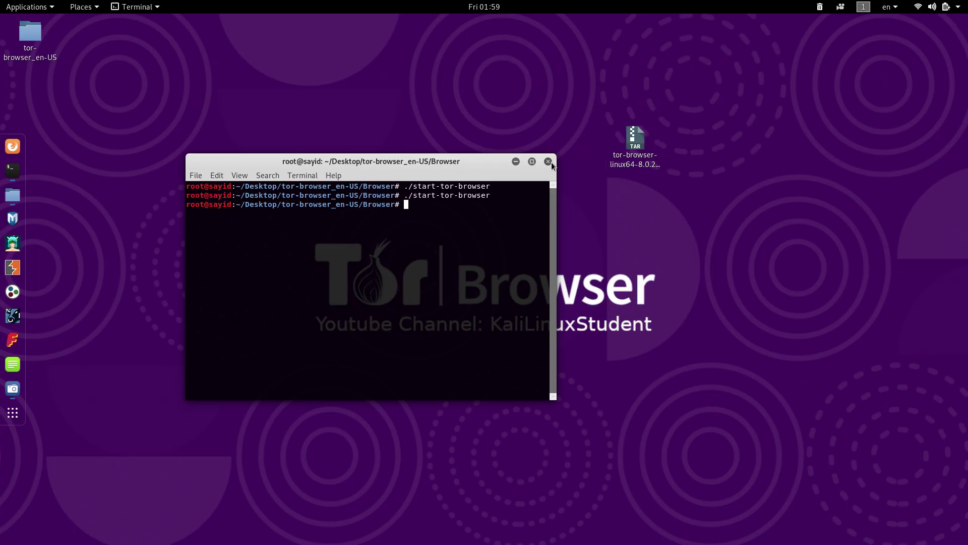
{"action": "left_click", "coordinate": [550, 161]}
{"action": "left_click_drag", "start_coordinate": [662, 333], "coordinate": [487, 313]}
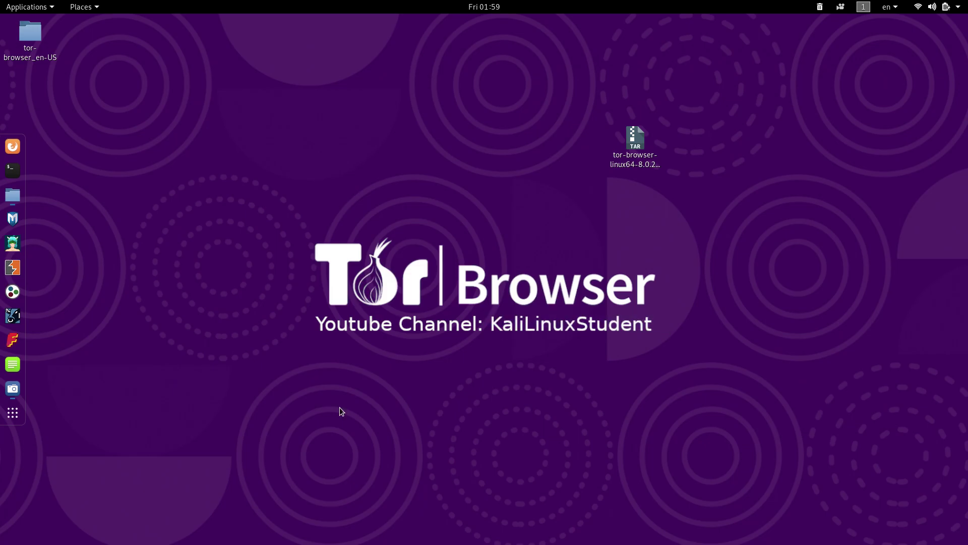